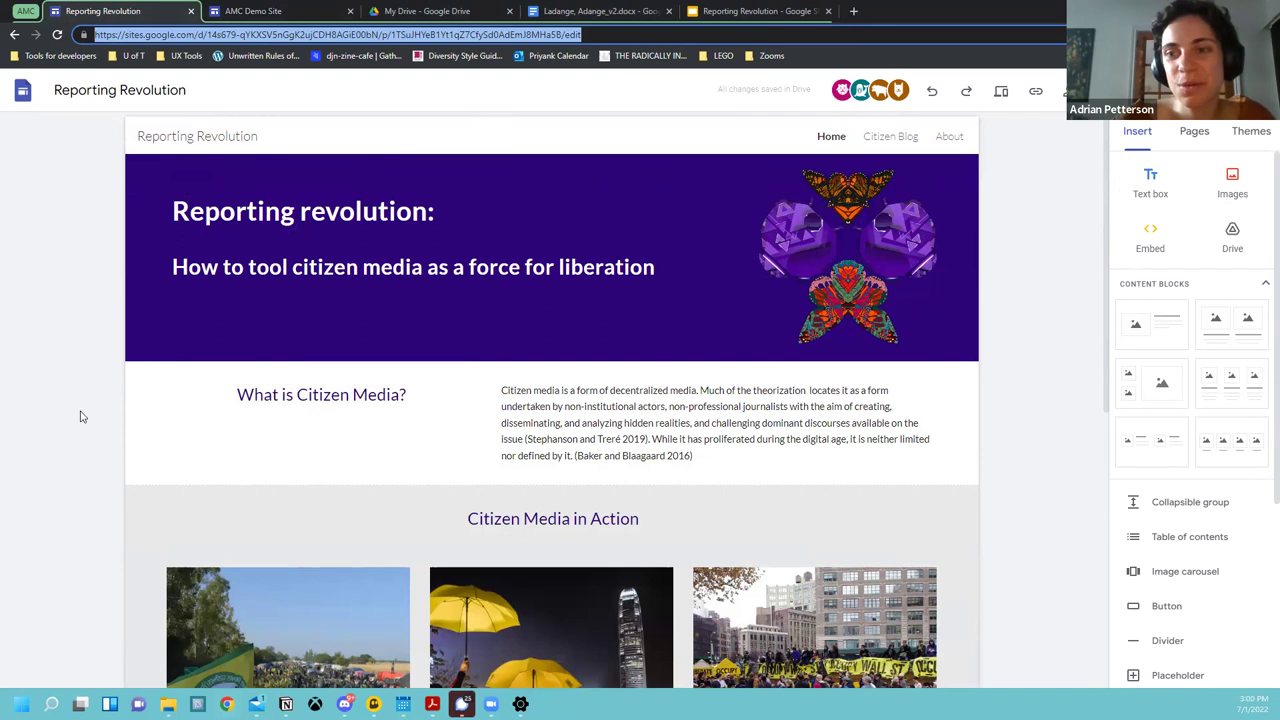
Step: Review the Home page from the title banner through the Citizen Media in Action section to the contact section
{"action": "left_click", "coordinate": [631, 427]}
{"action": "left_click", "coordinate": [211, 460]}
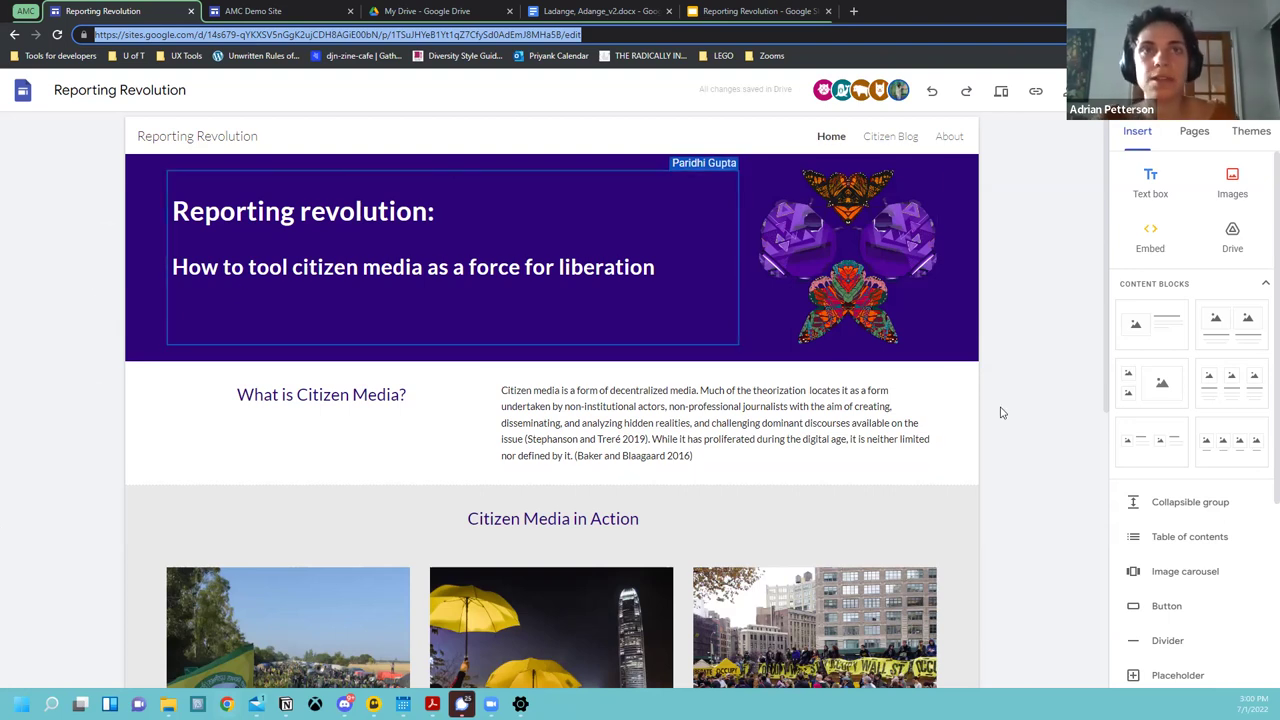
{"action": "scroll", "coordinate": [1002, 412], "scroll_direction": "down", "scroll_amount": 3}
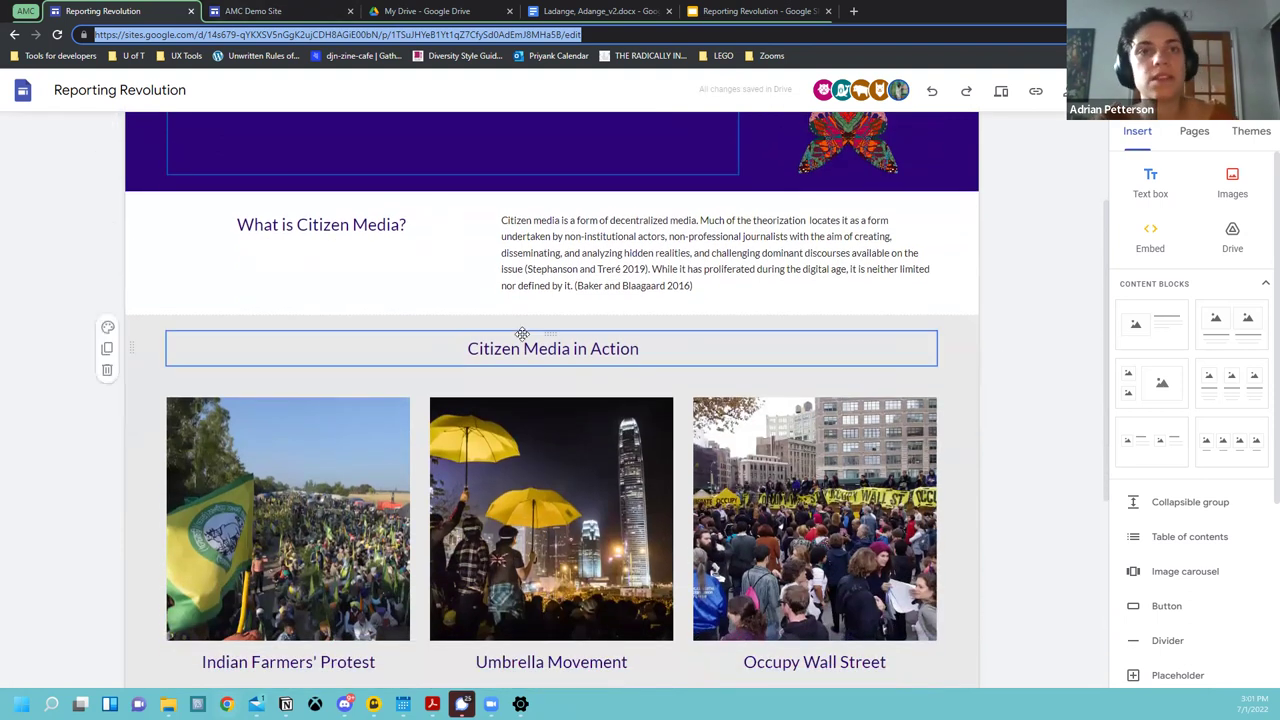
{"action": "scroll", "coordinate": [522, 333], "scroll_direction": "down", "scroll_amount": 4}
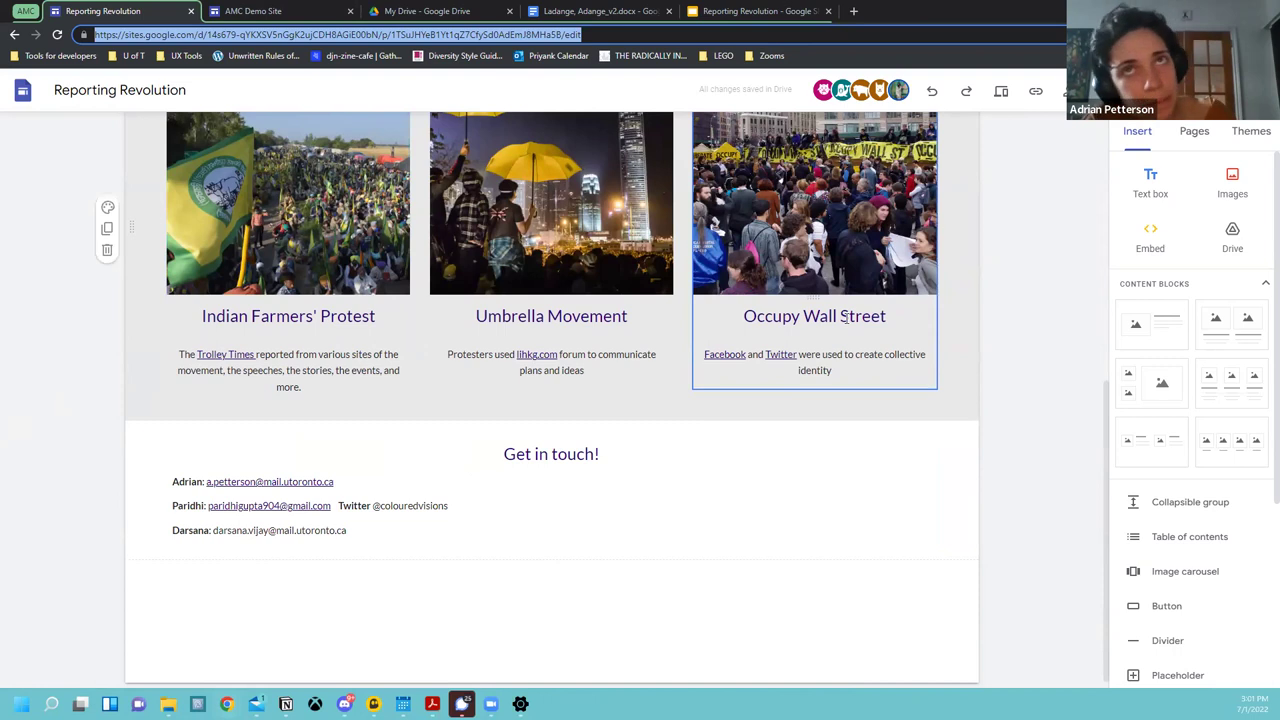
{"action": "scroll", "coordinate": [845, 317], "scroll_direction": "up", "scroll_amount": 5}
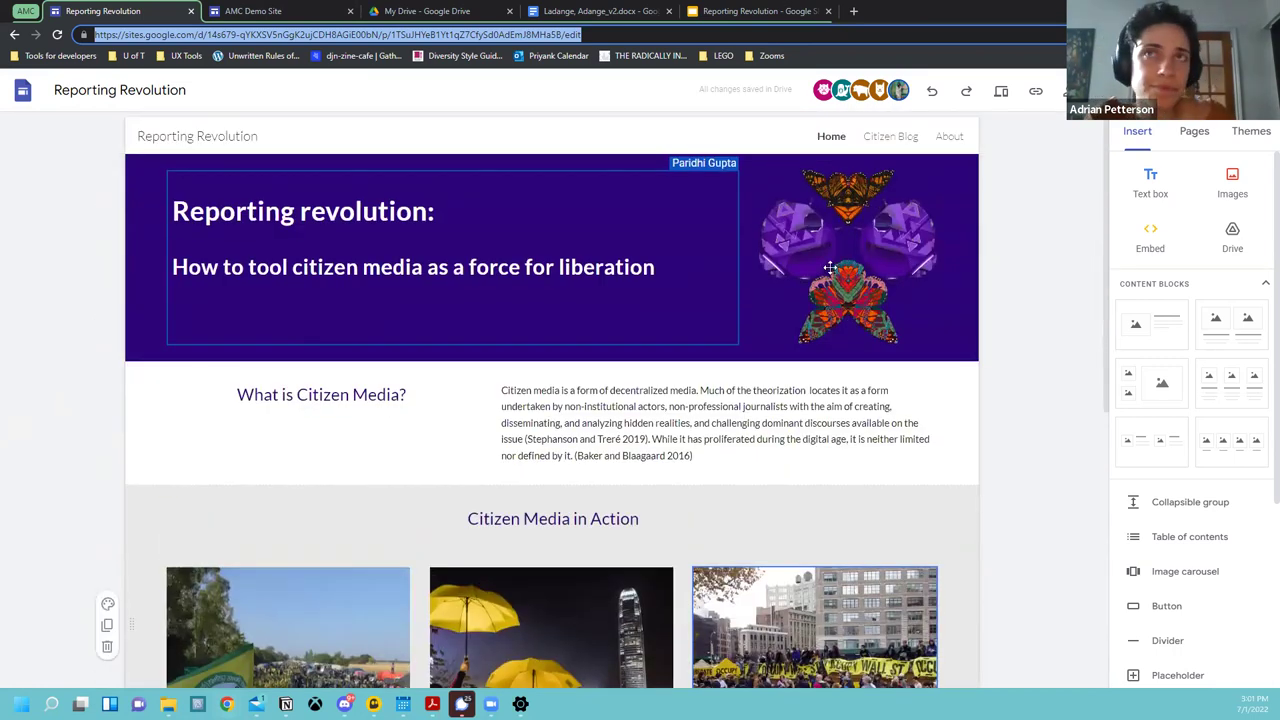
Step: Open the About page and review its Community Rules, Glossary and Panel Members sections
{"action": "left_click", "coordinate": [949, 143]}
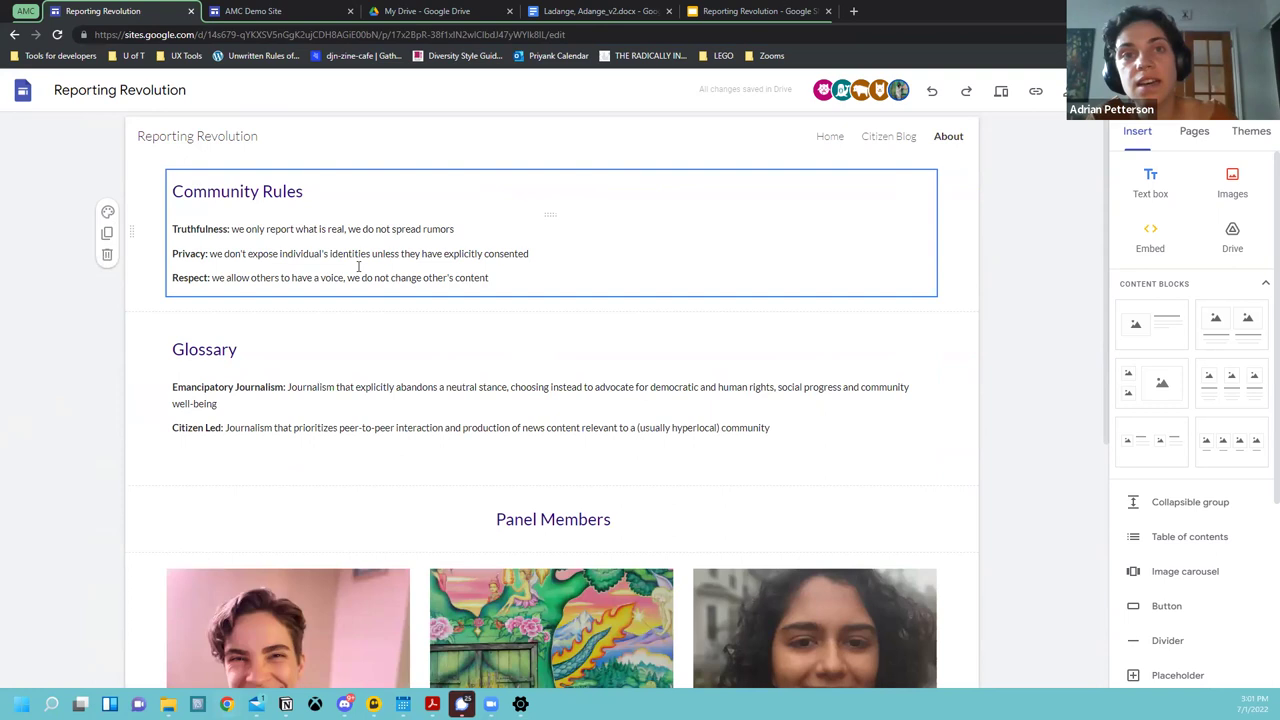
{"action": "left_click", "coordinate": [289, 241]}
{"action": "double_click", "coordinate": [255, 229]}
{"action": "left_click", "coordinate": [254, 231]}
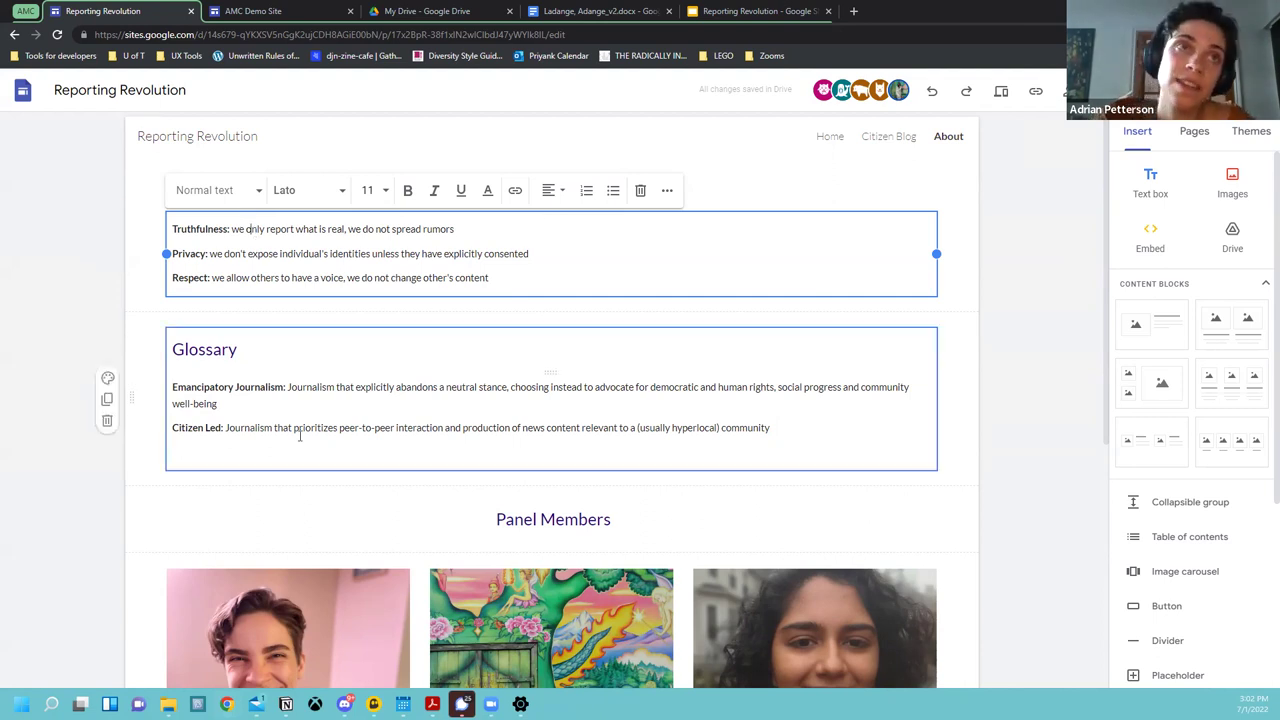
{"action": "left_click", "coordinate": [749, 427]}
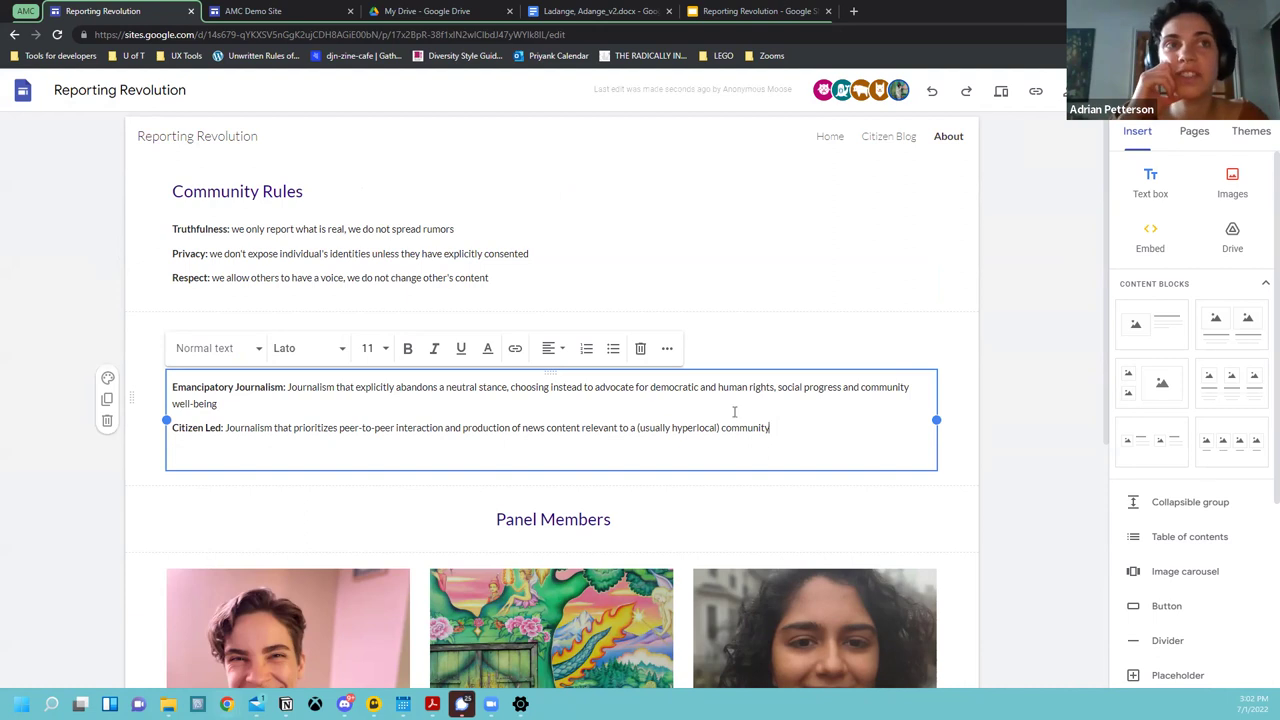
{"action": "left_click", "coordinate": [1034, 434]}
{"action": "scroll", "coordinate": [1036, 435], "scroll_direction": "down", "scroll_amount": 1}
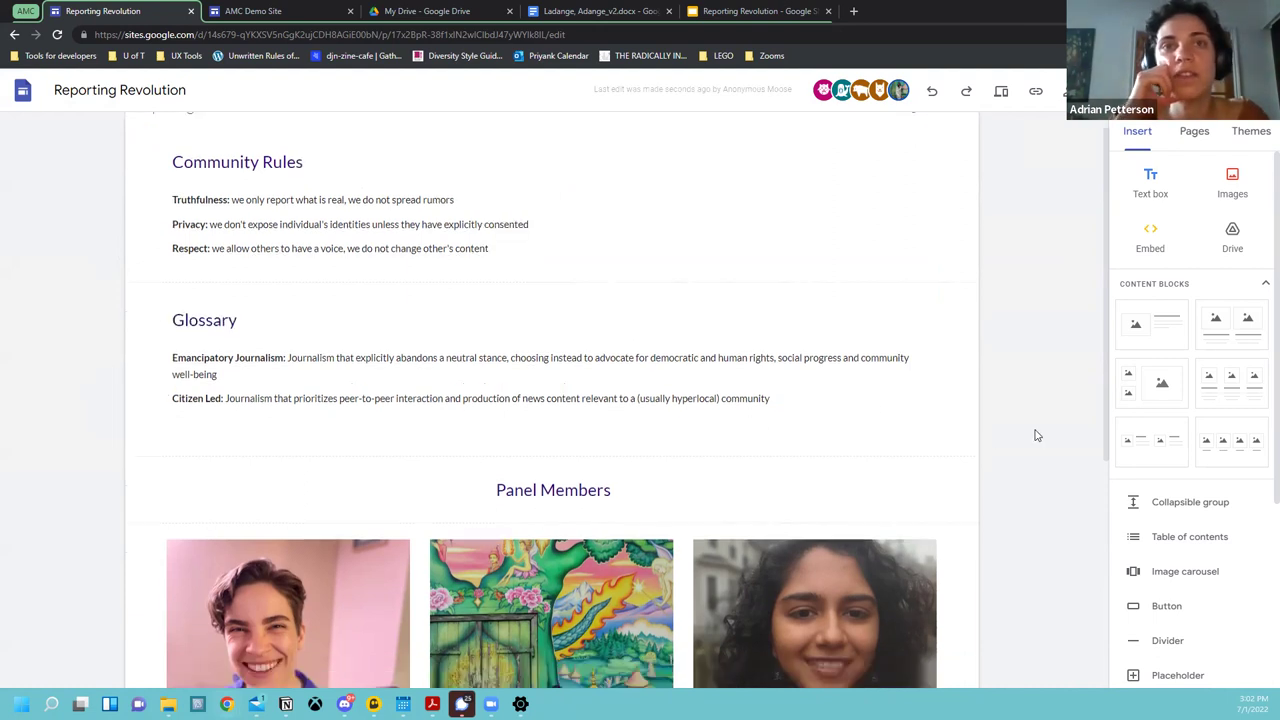
{"action": "scroll", "coordinate": [1036, 435], "scroll_direction": "down", "scroll_amount": 4}
{"action": "scroll", "coordinate": [1036, 445], "scroll_direction": "up", "scroll_amount": 4}
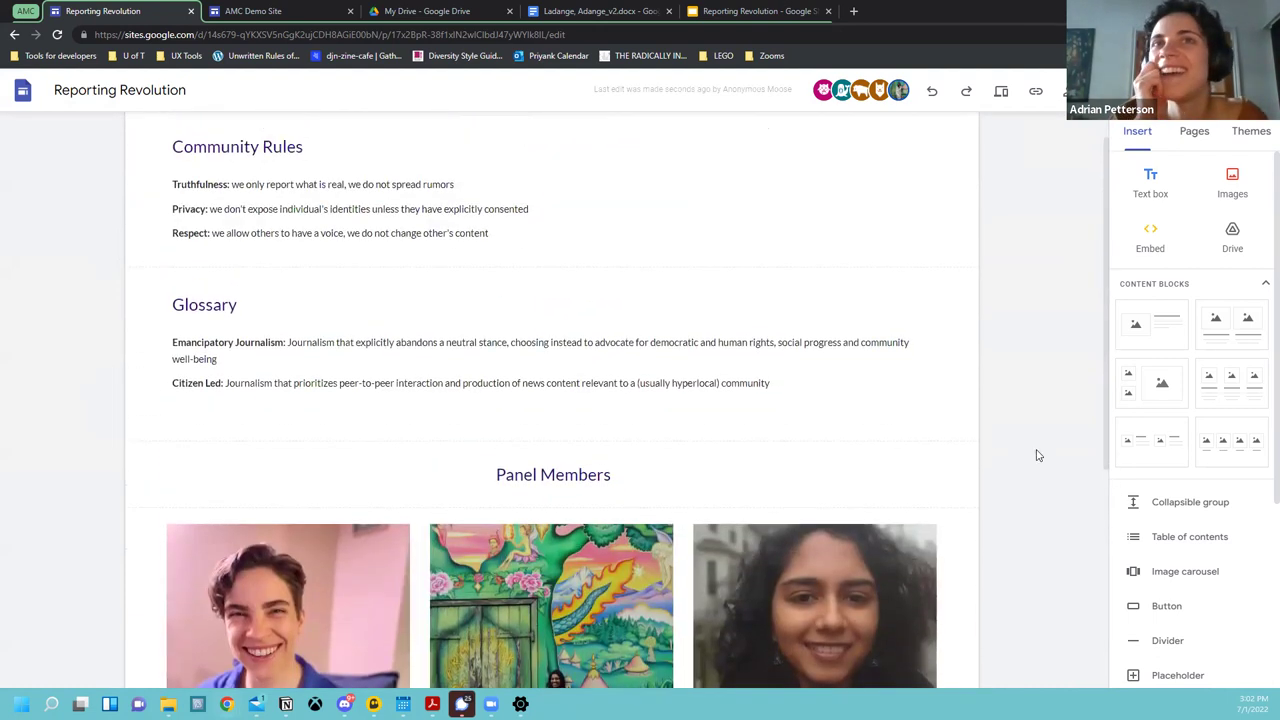
{"action": "scroll", "coordinate": [1038, 455], "scroll_direction": "up", "scroll_amount": 1}
Step: Open the Citizen Blog page and move an empty image placeholder up into the second post row, above its Author Name
{"action": "left_click", "coordinate": [903, 137]}
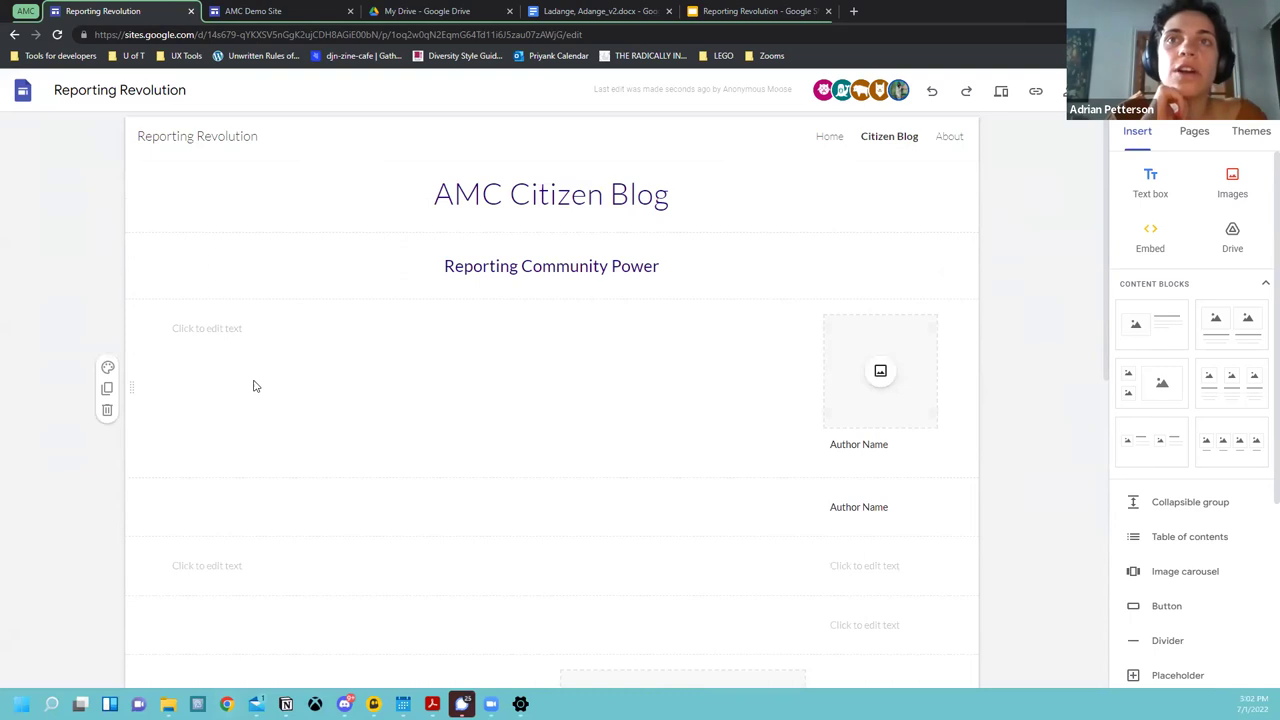
{"action": "scroll", "coordinate": [649, 453], "scroll_direction": "down", "scroll_amount": 2}
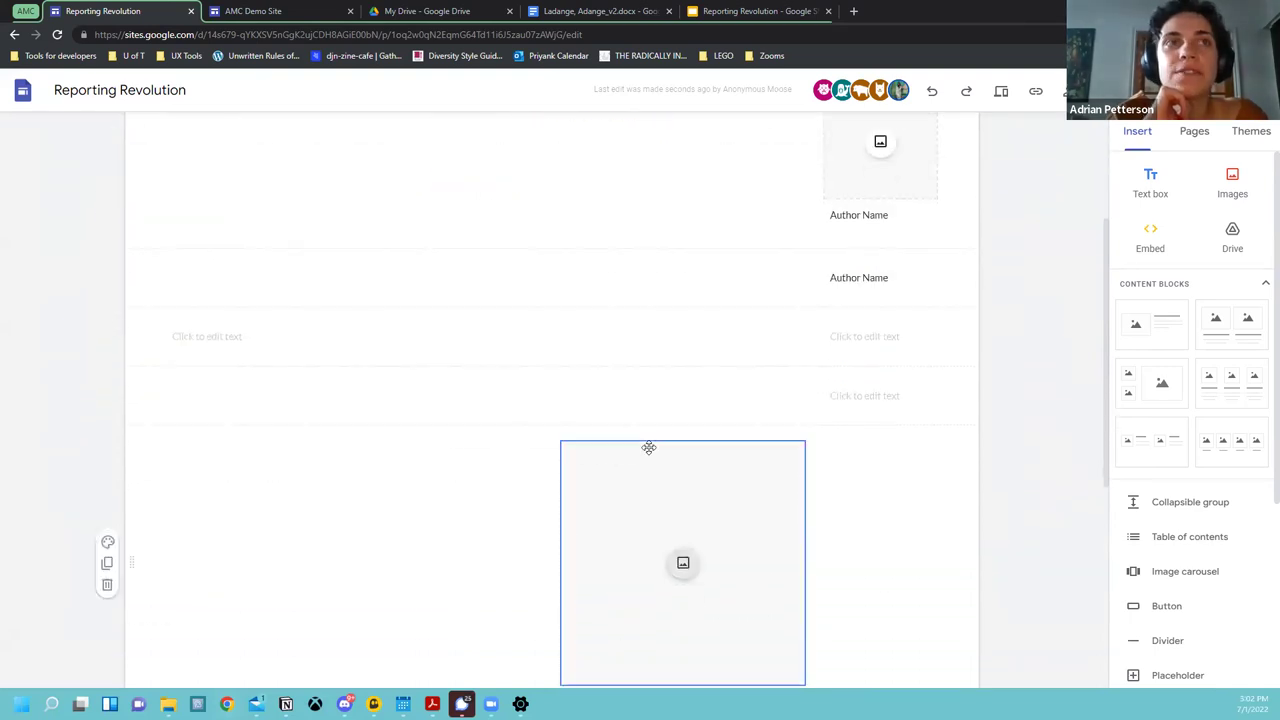
{"action": "left_click_drag", "start_coordinate": [763, 559], "coordinate": [945, 335]}
{"action": "scroll", "coordinate": [1003, 414], "scroll_direction": "up", "scroll_amount": 3}
Step: Apply the Title style to the empty text box in the first post row
{"action": "left_click", "coordinate": [228, 327]}
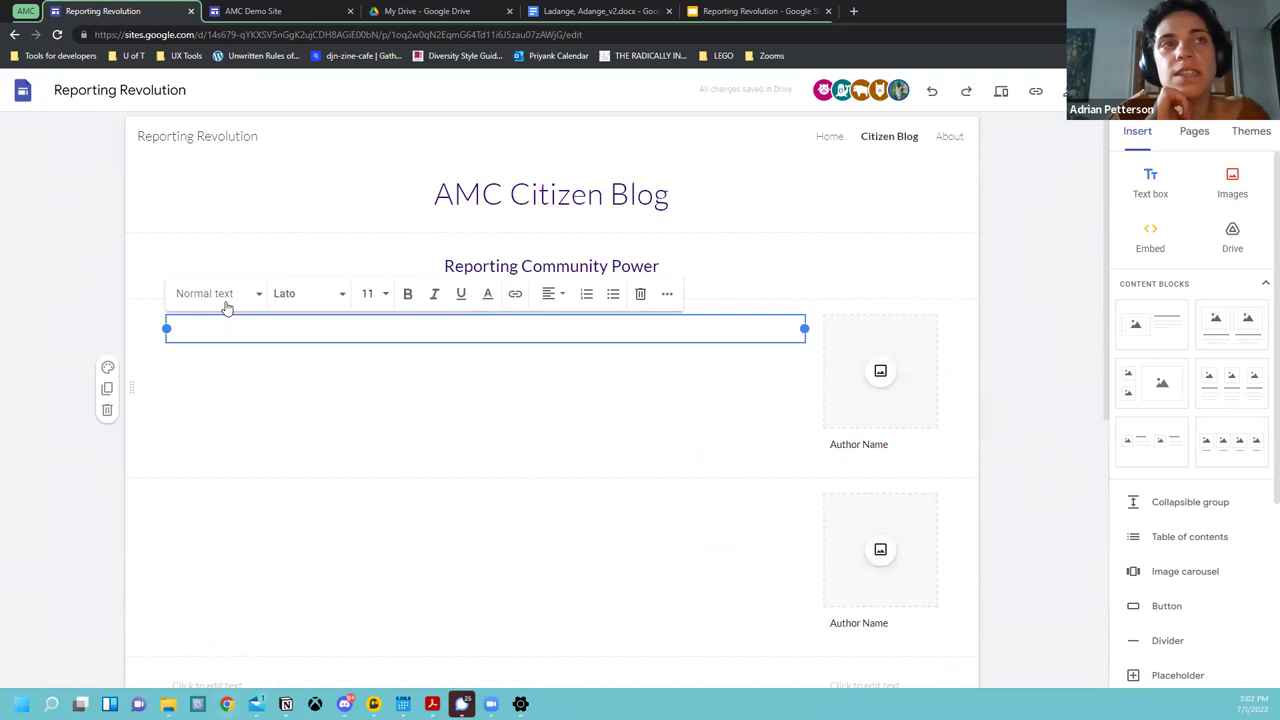
{"action": "left_click", "coordinate": [192, 300]}
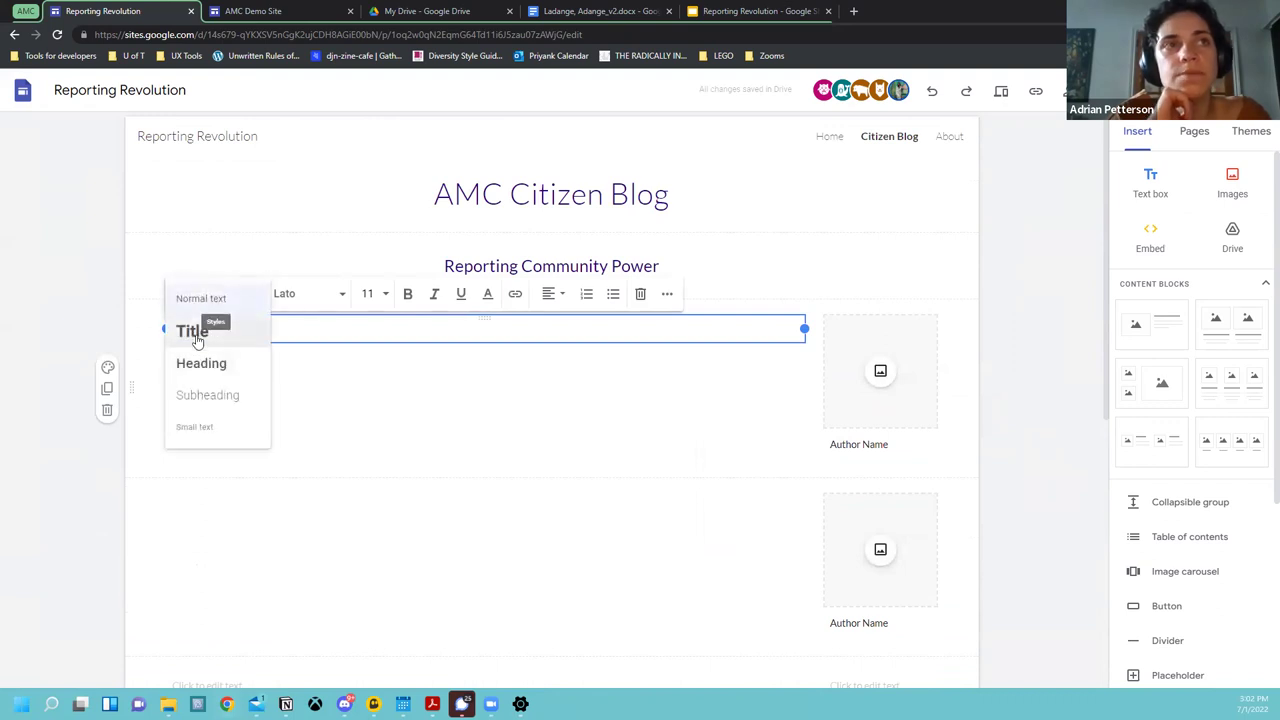
{"action": "left_click", "coordinate": [201, 336]}
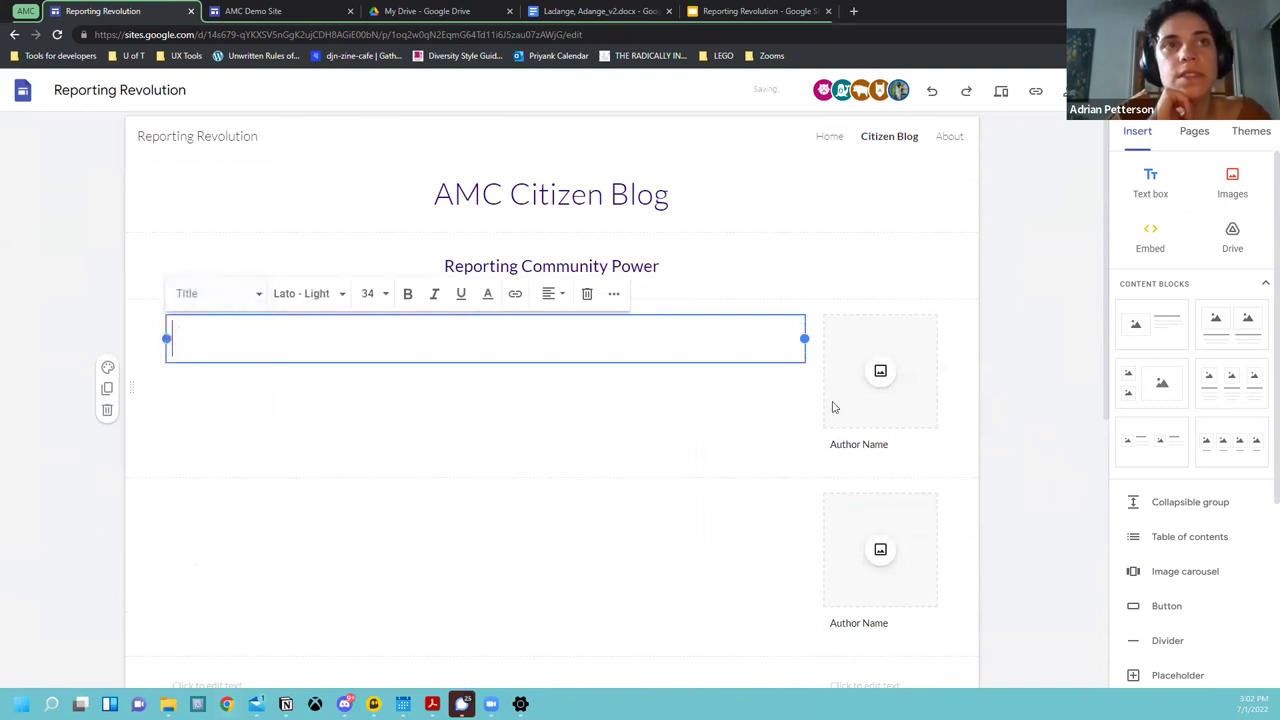
Step: Add a new text box and place it directly beneath the title box in the first post row
{"action": "left_click", "coordinate": [1150, 181]}
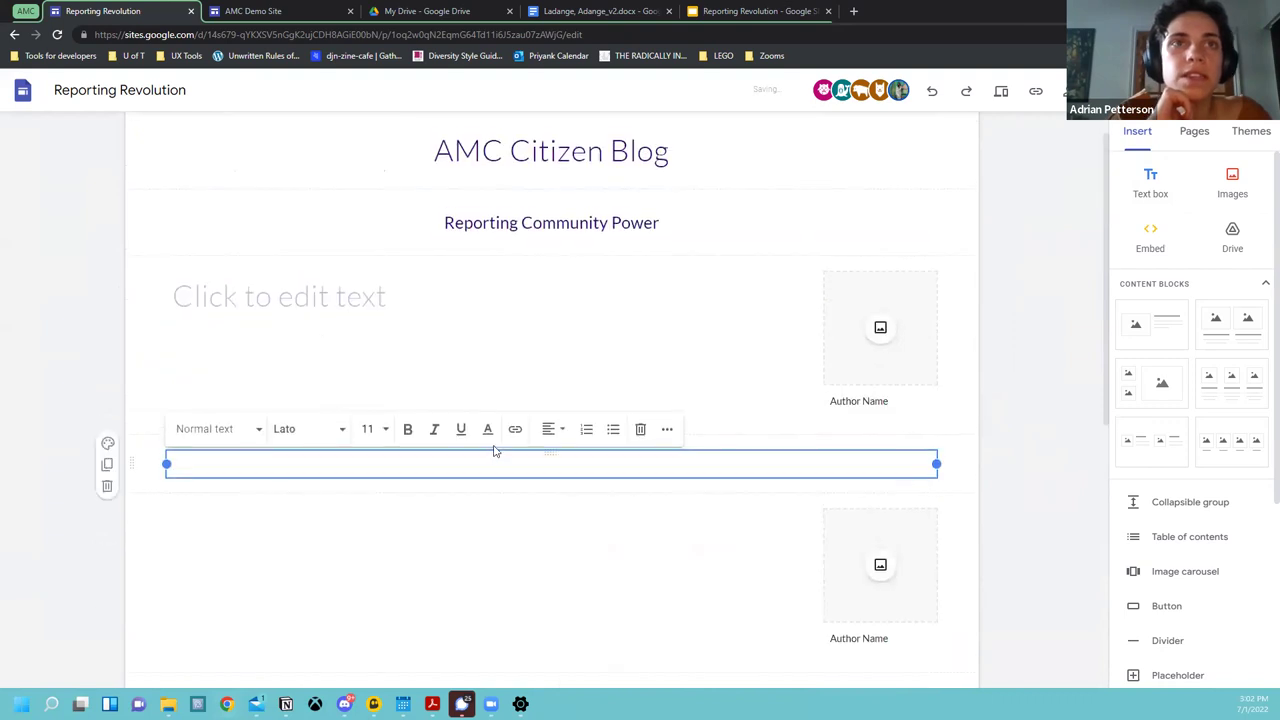
{"action": "left_click_drag", "start_coordinate": [486, 476], "coordinate": [397, 360]}
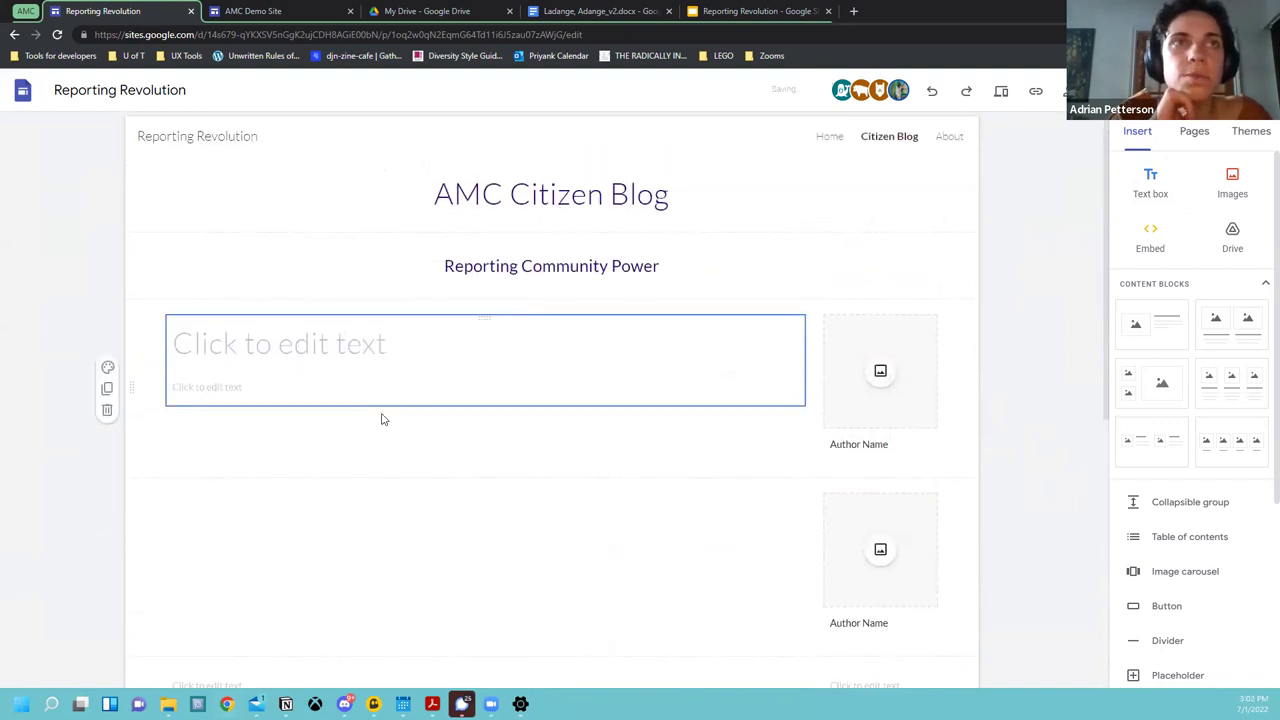
{"action": "left_click", "coordinate": [311, 389]}
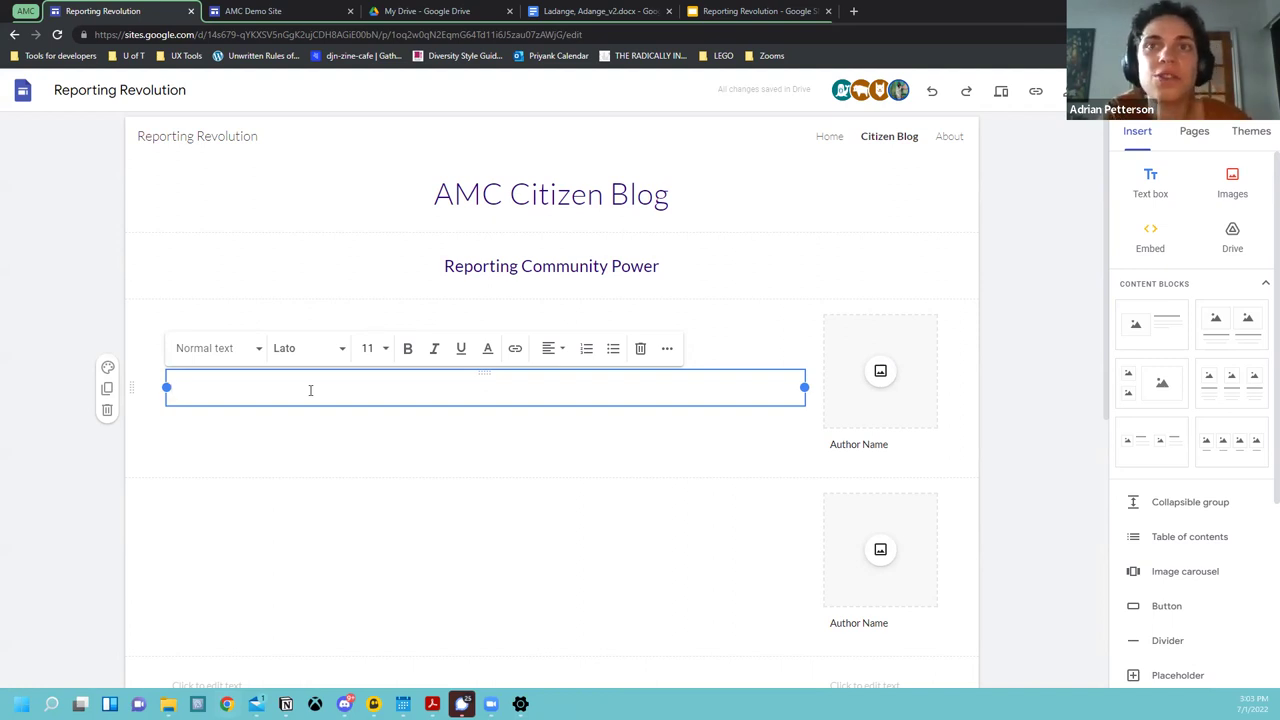
{"action": "scroll", "coordinate": [310, 390], "scroll_direction": "down", "scroll_amount": 3}
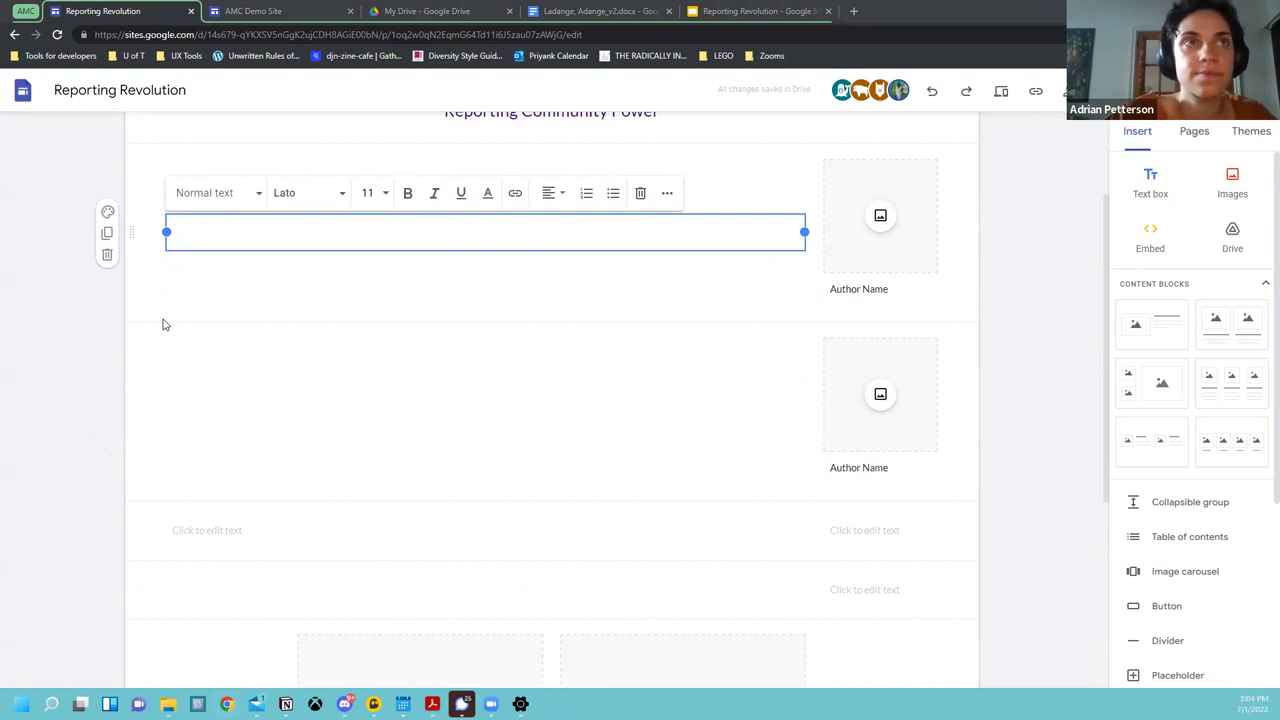
{"action": "scroll", "coordinate": [110, 316], "scroll_direction": "up", "scroll_amount": 2}
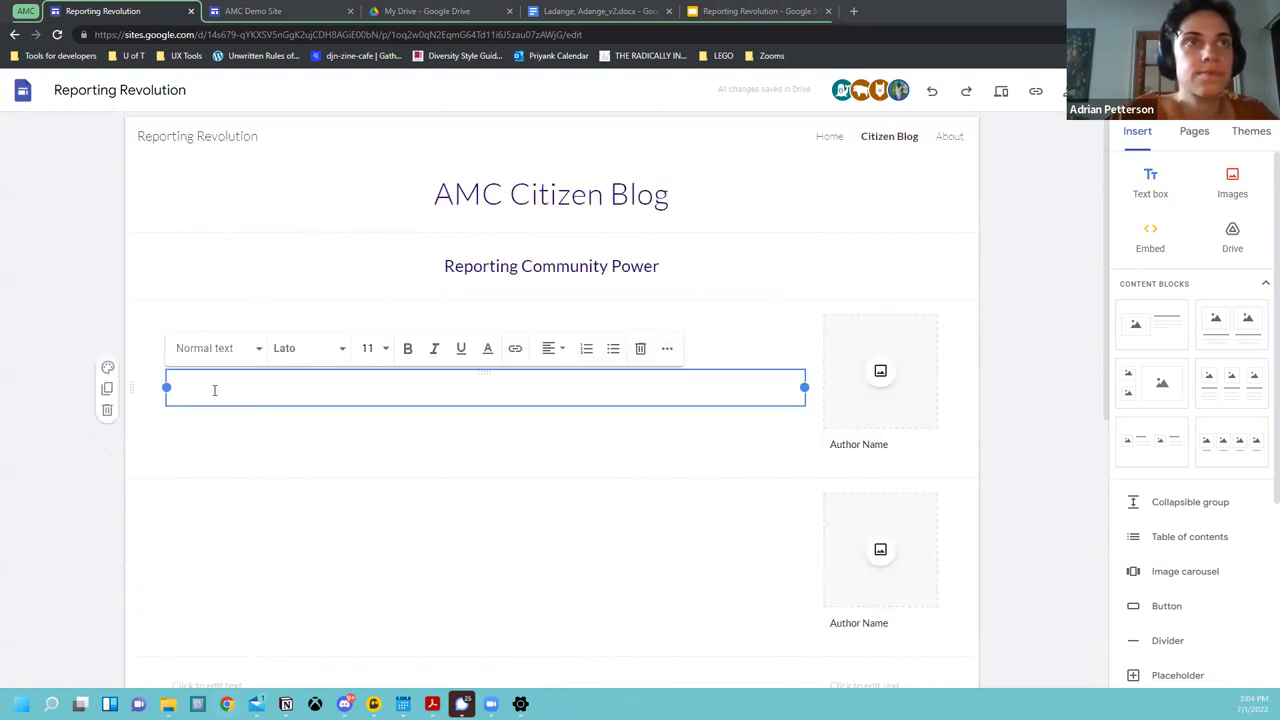
Step: Enter "Growing as a presenter for community" as the first post's title
{"action": "left_click", "coordinate": [752, 354]}
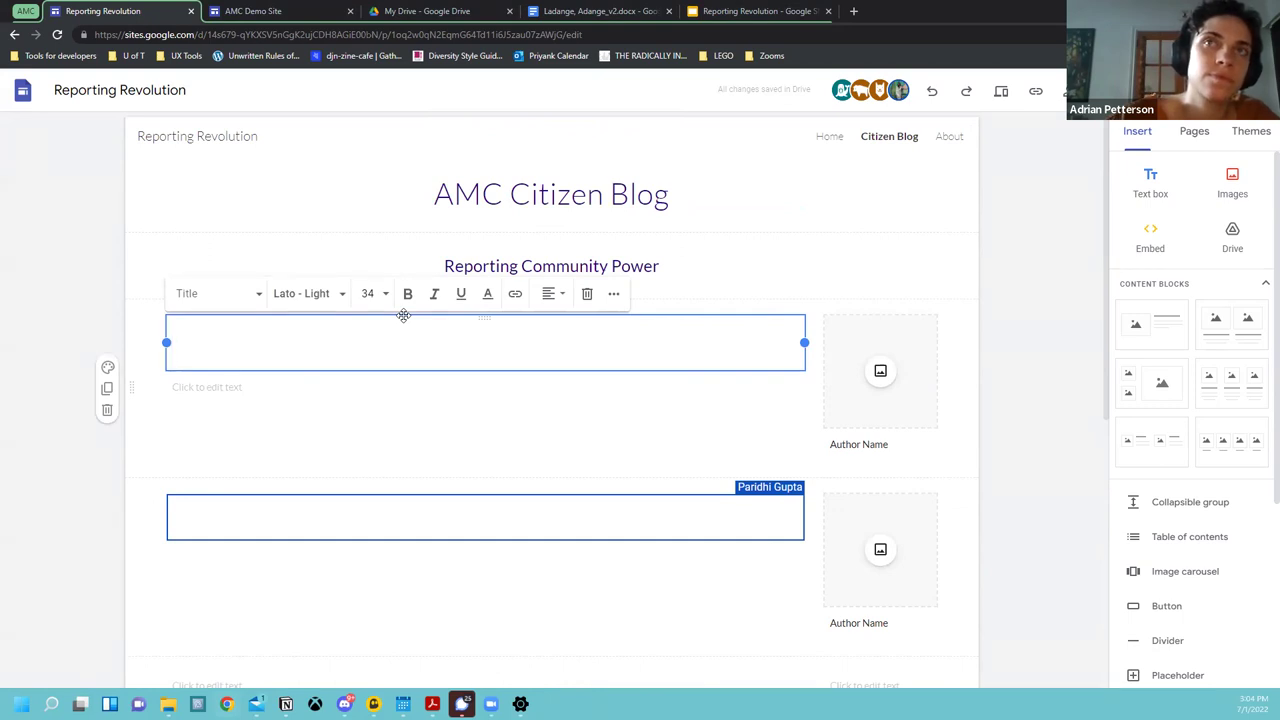
{"action": "type", "text": "Gro"}
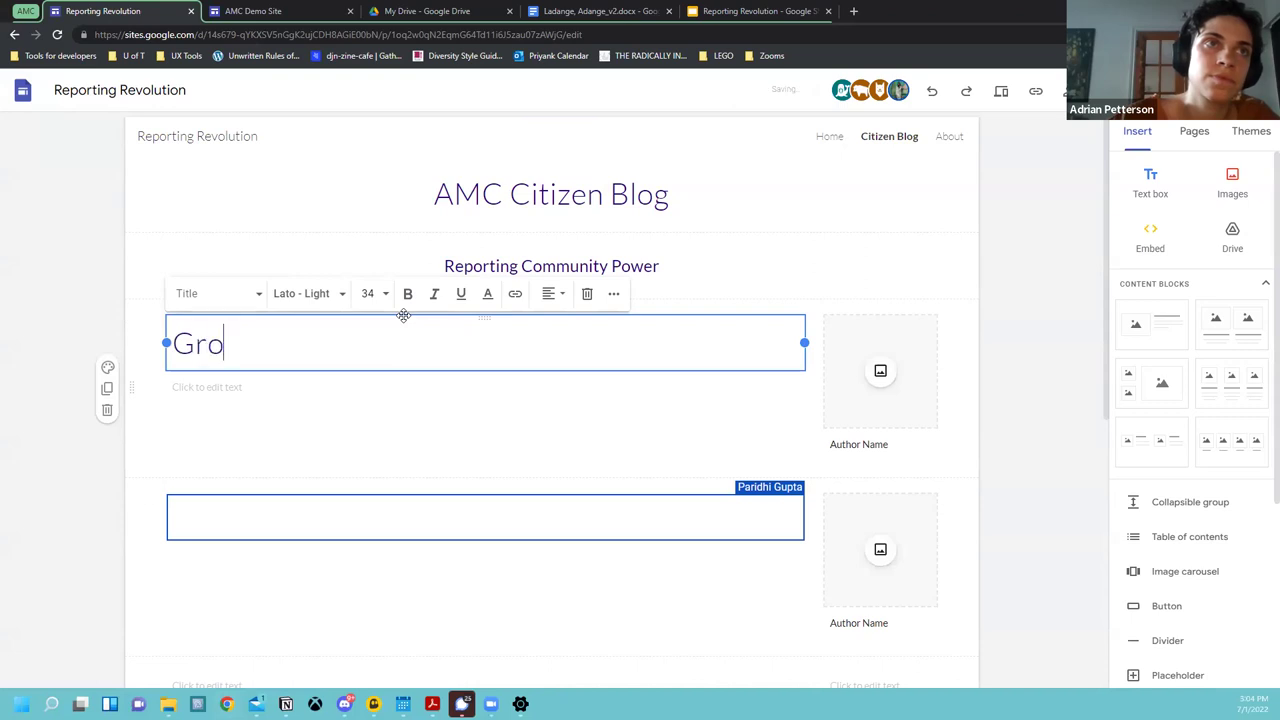
{"action": "type", "text": "wing as a presen"}
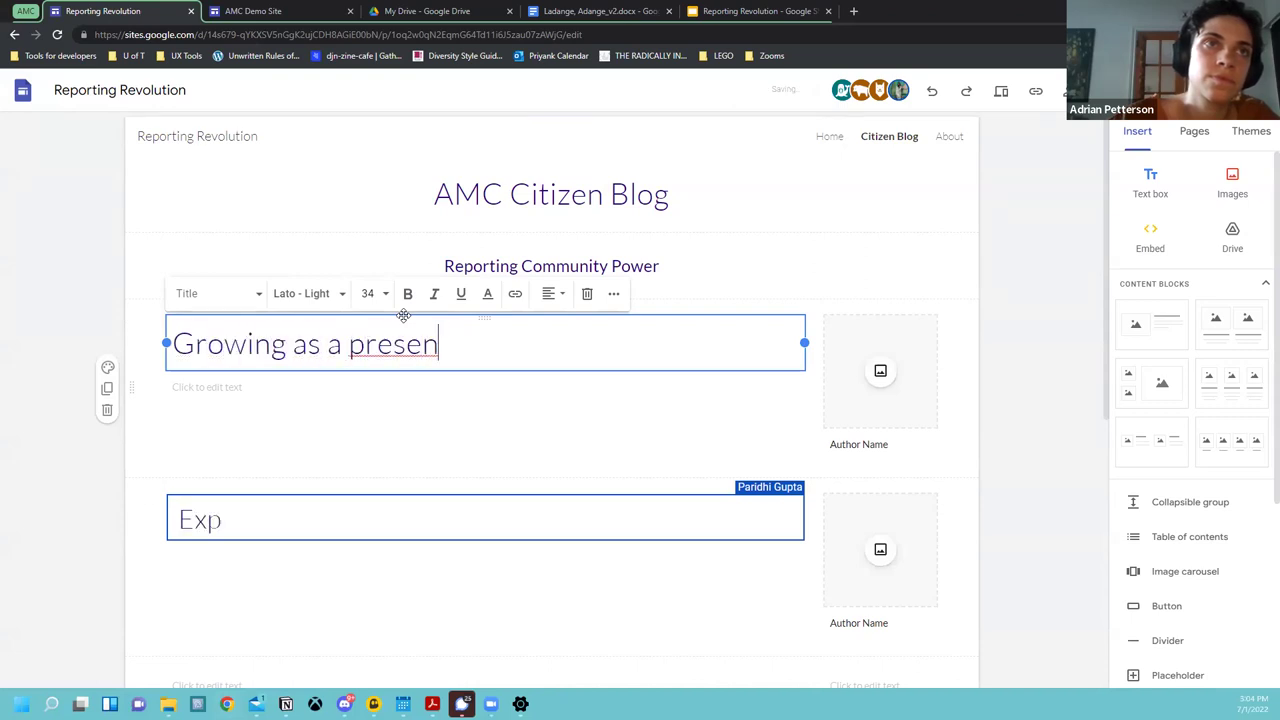
{"action": "type", "text": "ter f"}
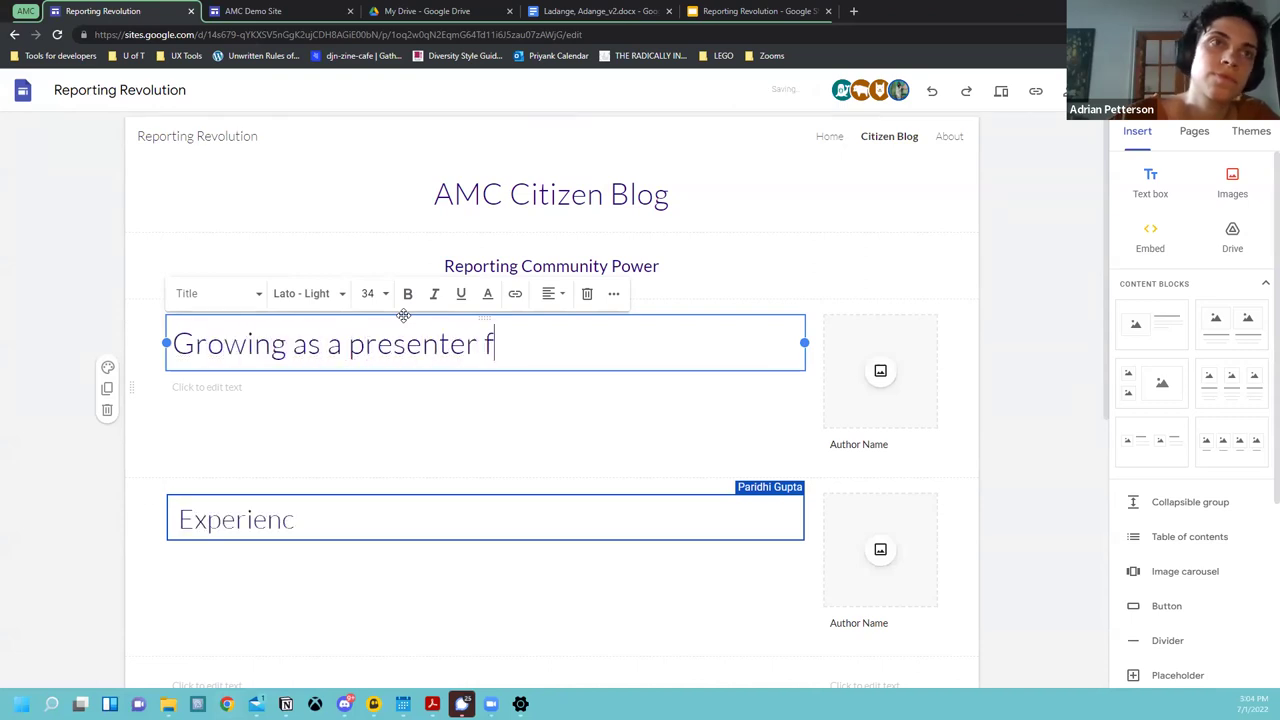
{"action": "type", "text": "or community"}
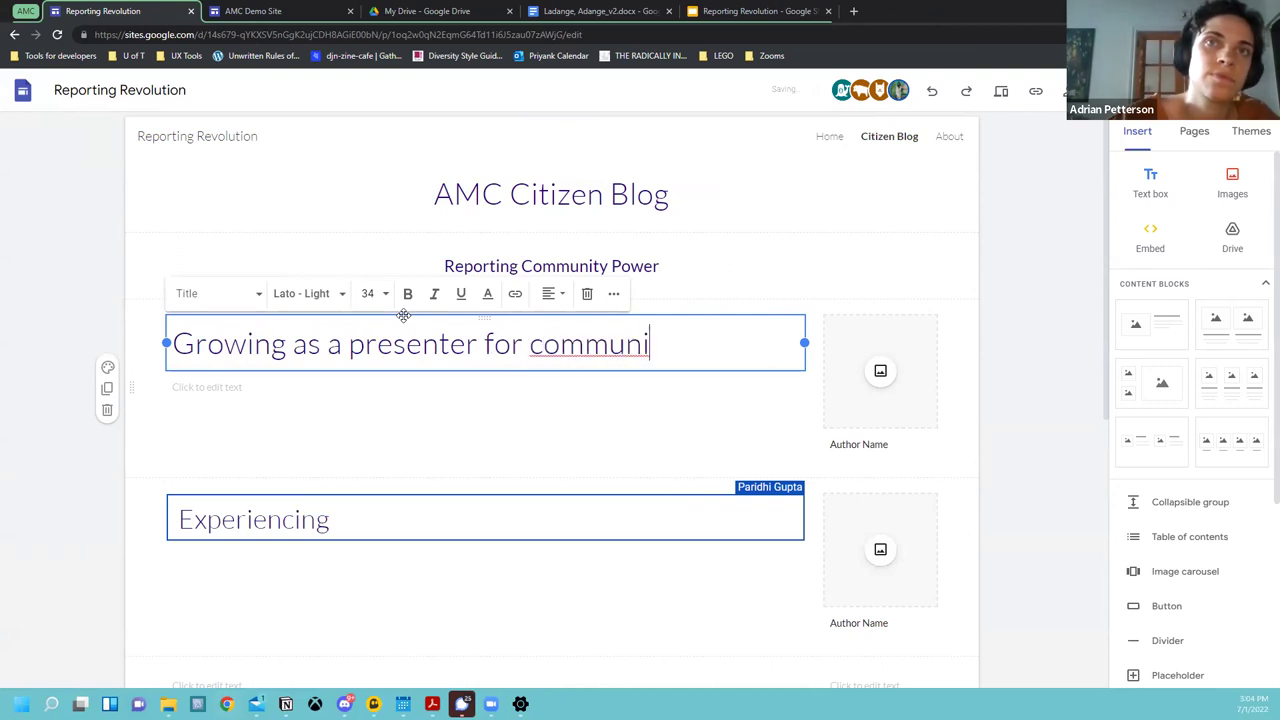
Step: Replace the Author Name placeholder of the first post with the author's first name
{"action": "left_click", "coordinate": [399, 384]}
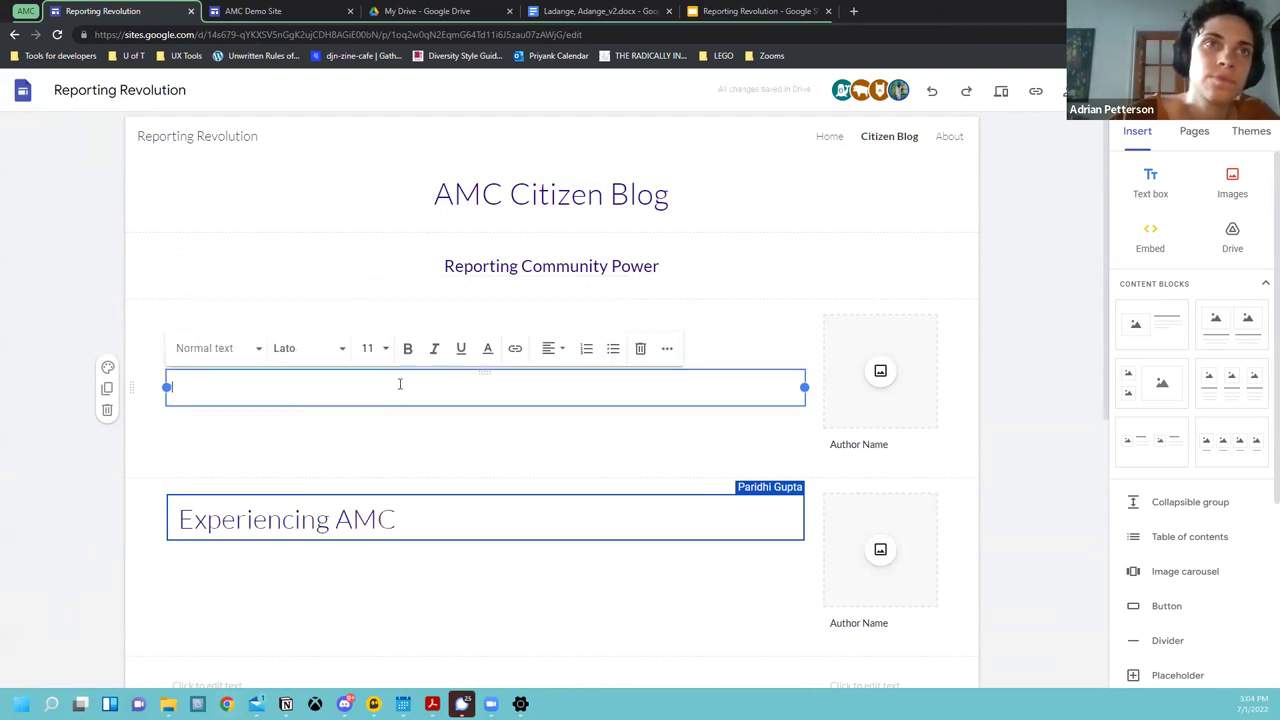
{"action": "left_click", "coordinate": [843, 444]}
{"action": "triple_click", "coordinate": [843, 444]}
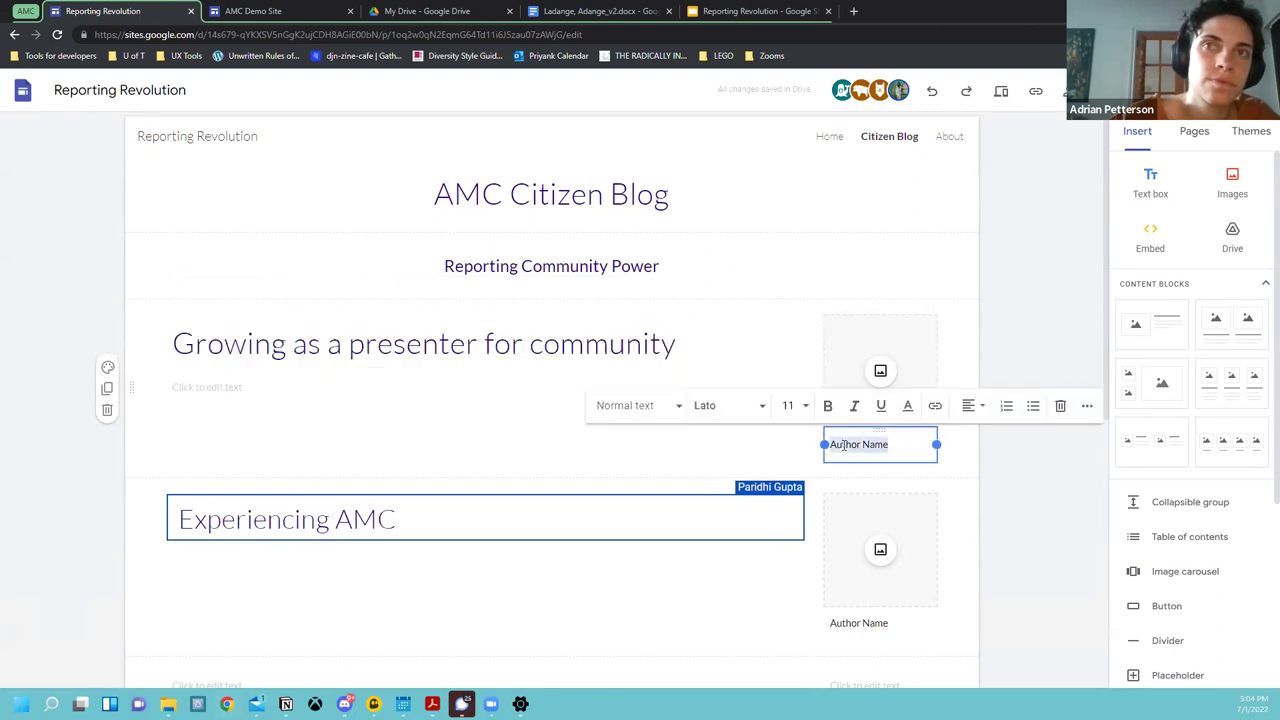
{"action": "type", "text": "Adrian"}
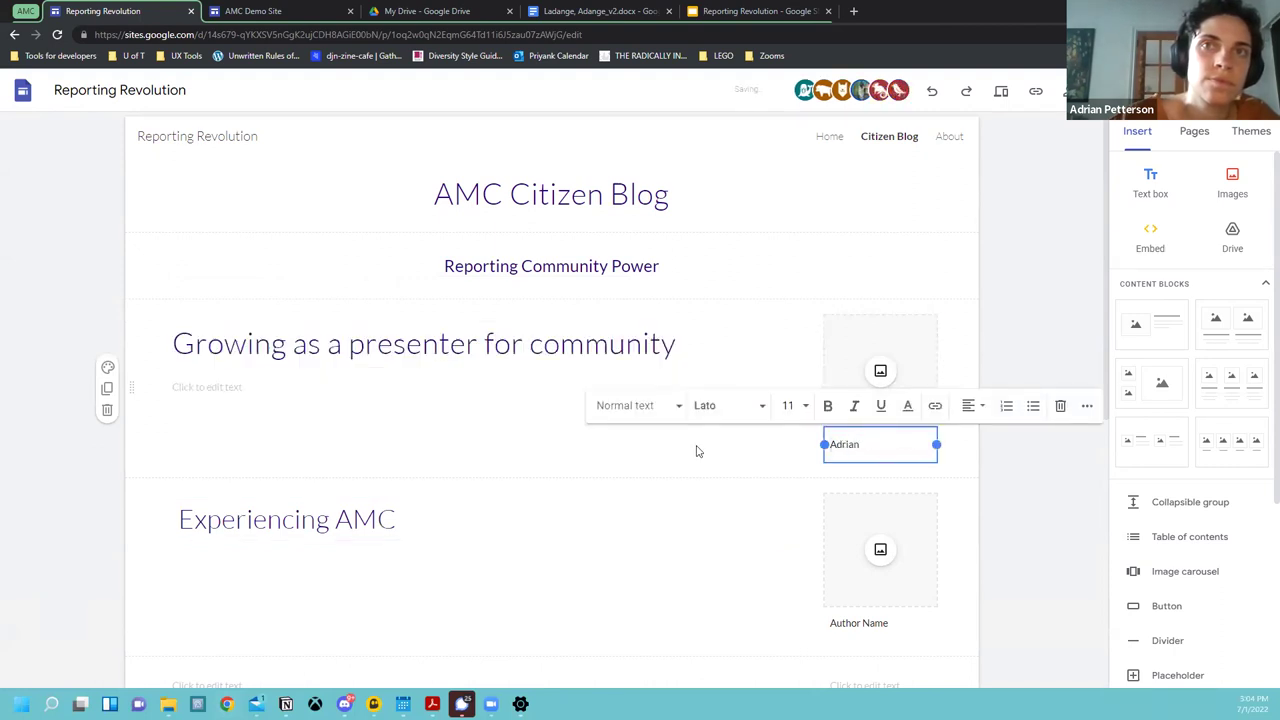
Step: Open the empty body text box under the first post's title for editing
{"action": "left_click", "coordinate": [440, 386]}
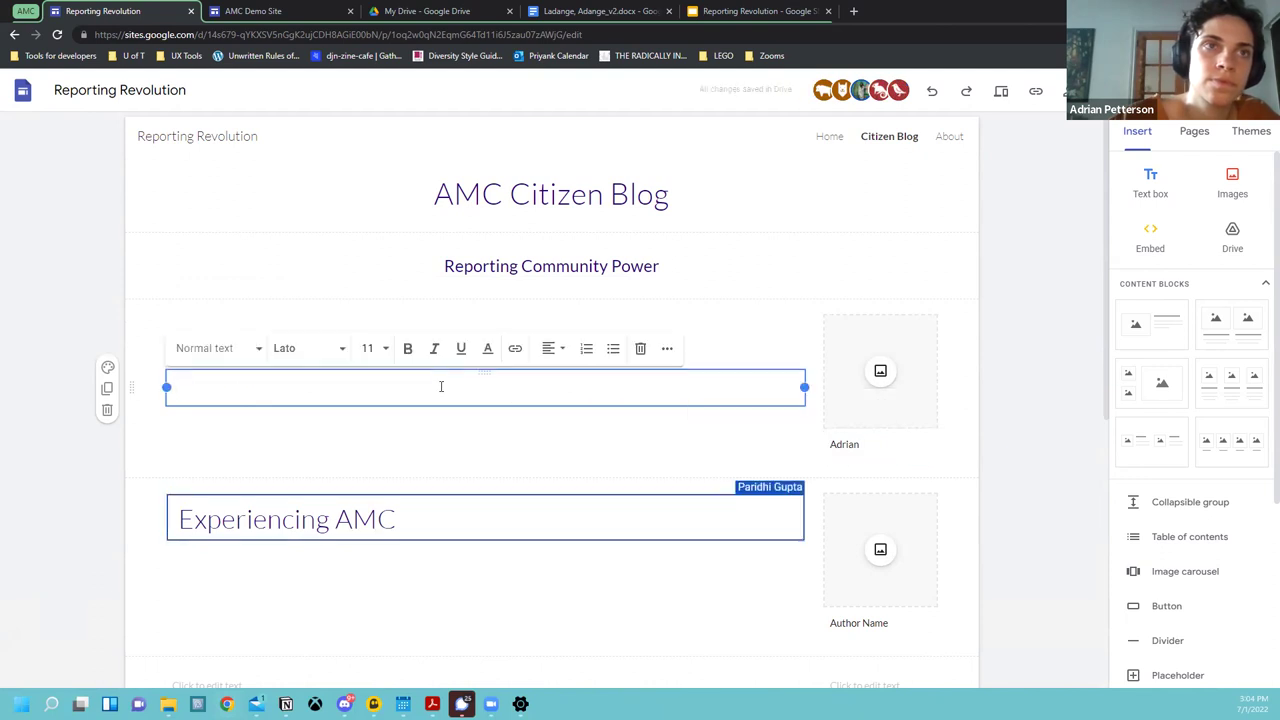
{"action": "scroll", "coordinate": [443, 391], "scroll_direction": "down", "scroll_amount": 1}
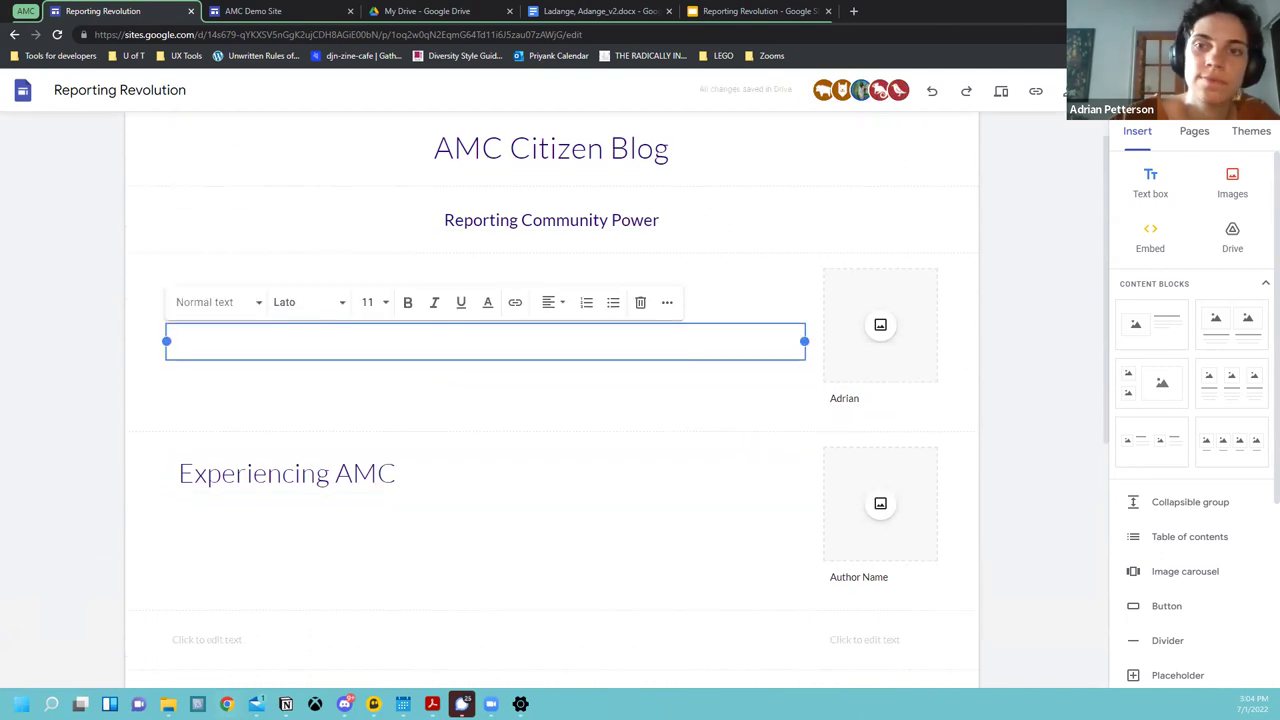